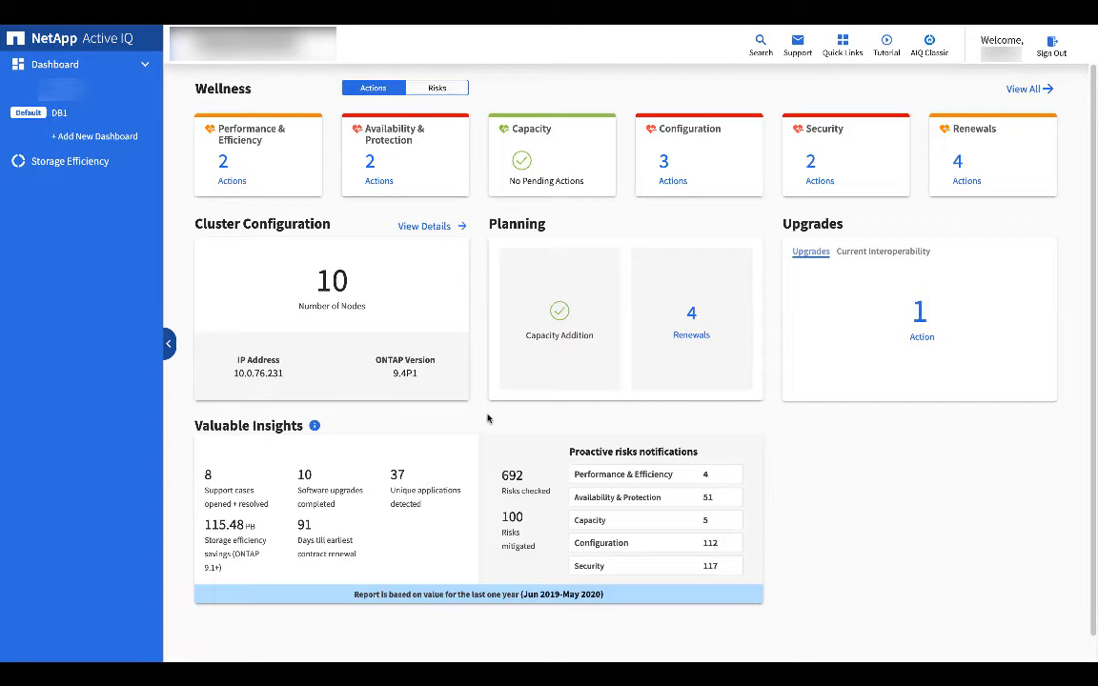
View the 10-node cluster's details in ClusterViewer with its cluster, node and shelf summaries.
click(425, 226)
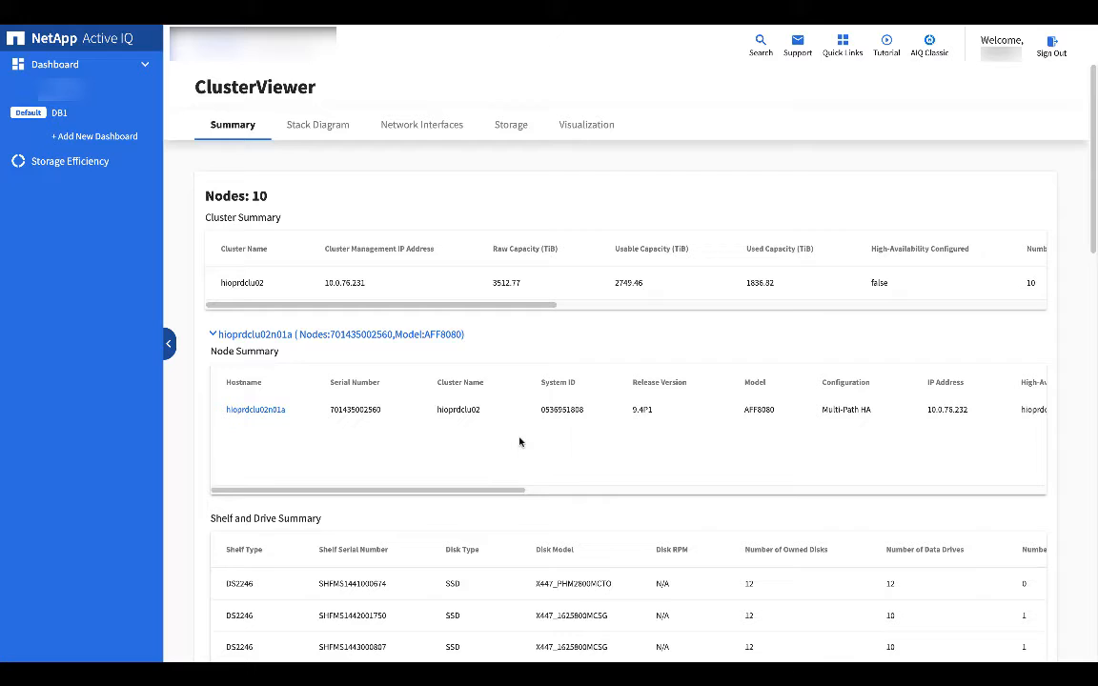
Switch ClusterViewer to the Visualization view showing the cluster's cable diagram.
click(591, 130)
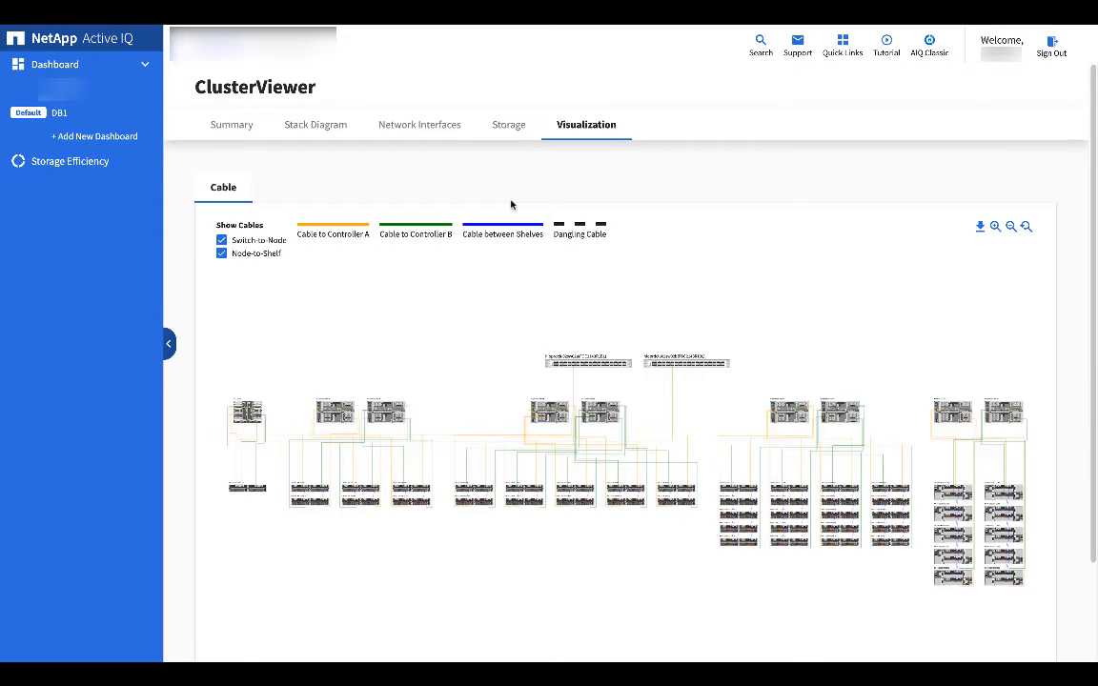
Zoom into the cable diagram twice so switches, controllers and shelves appear larger.
click(995, 226)
click(995, 226)
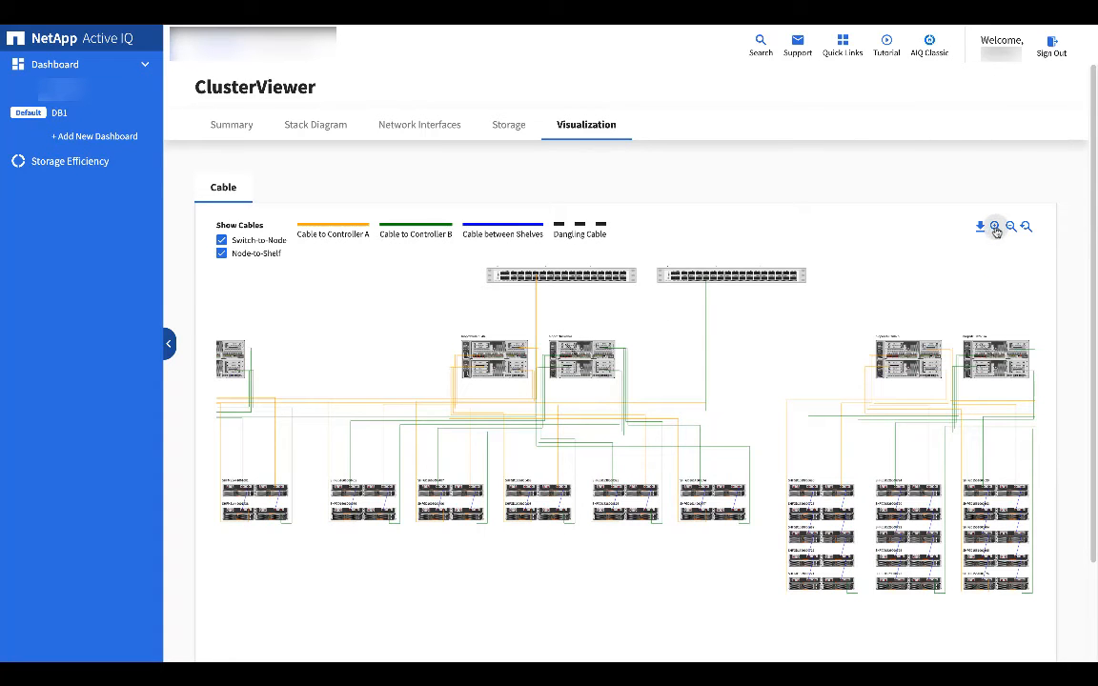